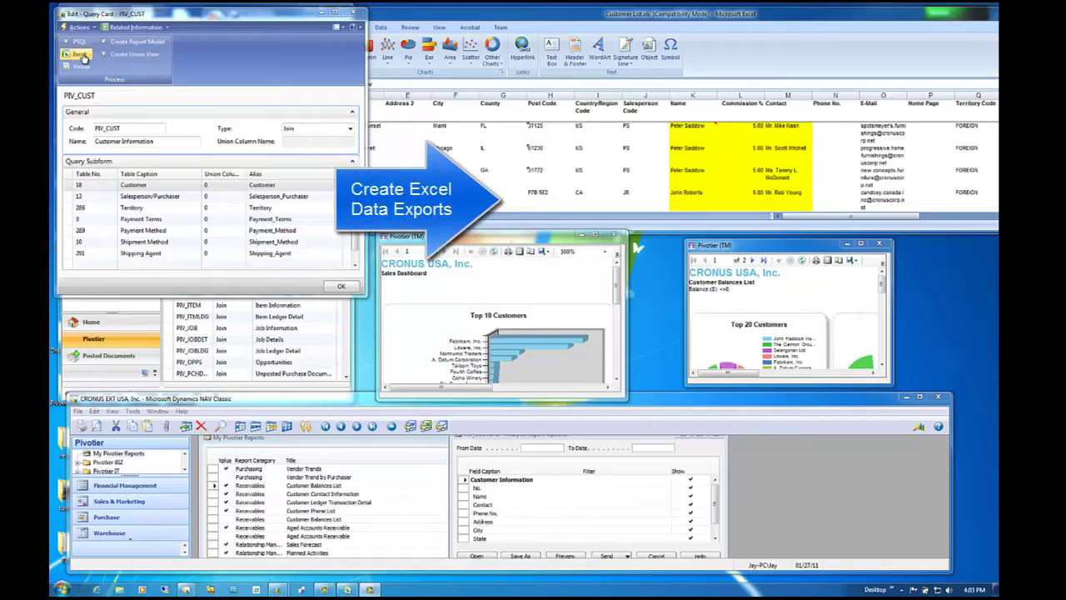
Switch to the Excel window holding the exported Customer Information data with salesperson columns.
{"action": "left_click", "coordinate": [83, 56]}
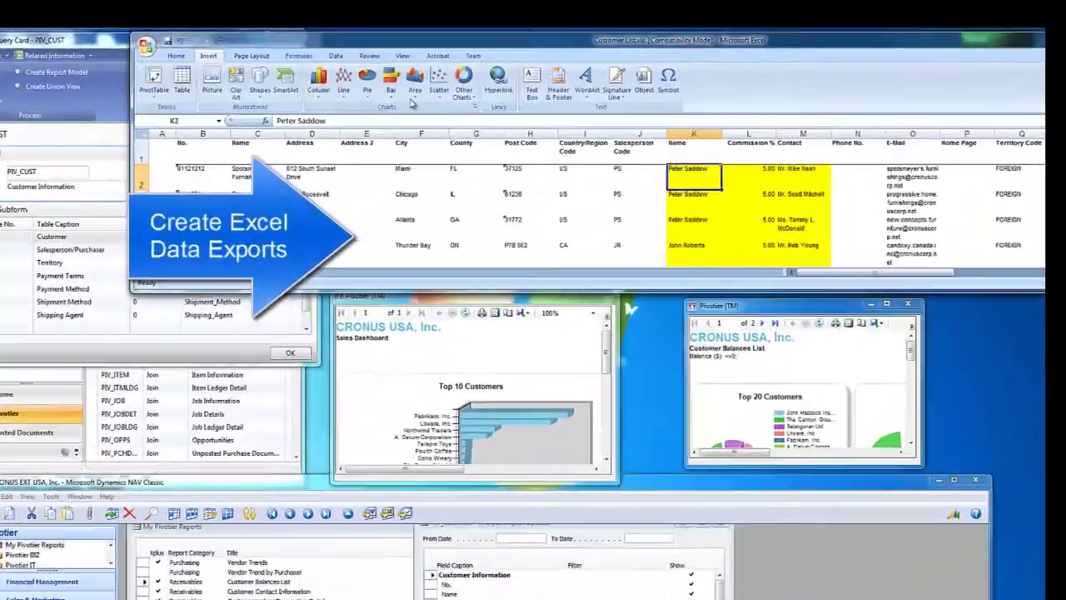
{"action": "mouse_move", "coordinate": [721, 169]}
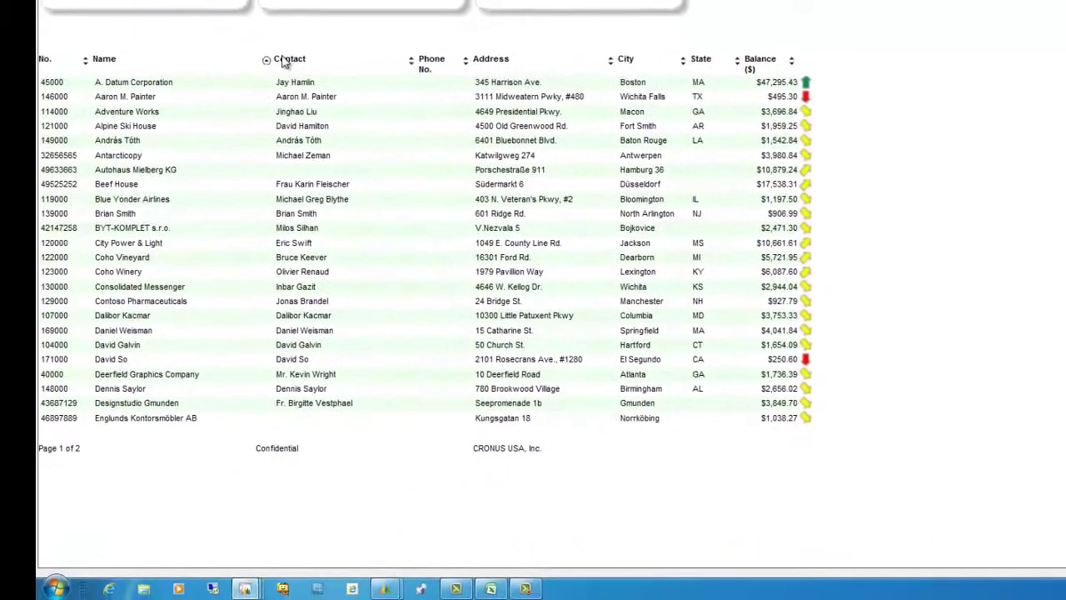
Sort the customer balances by Name, descending and then ascending, putting A. Datum Corporation first.
{"action": "left_click", "coordinate": [266, 64]}
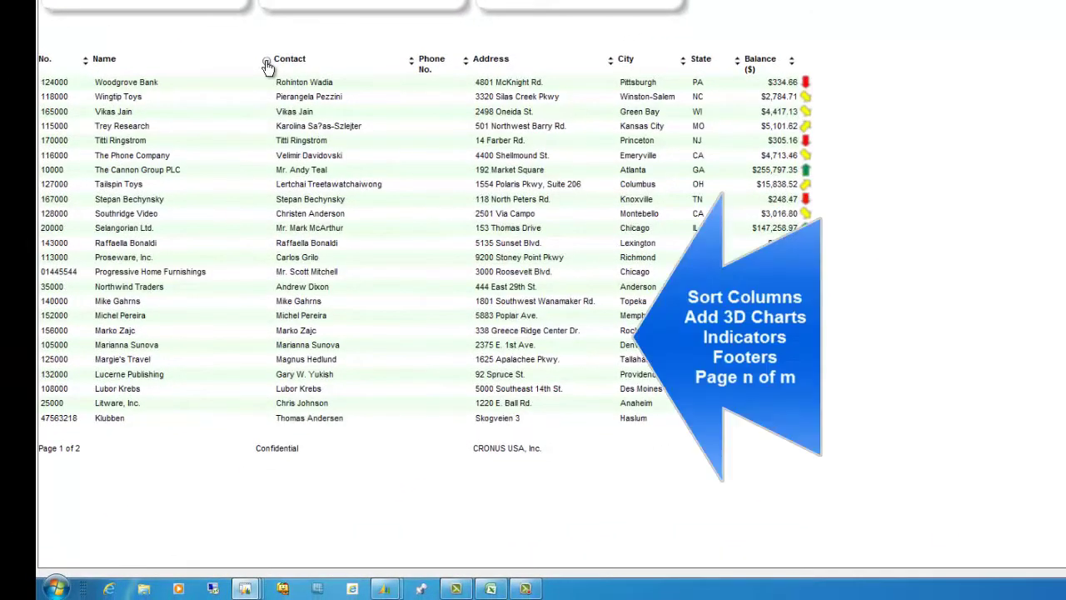
{"action": "left_click", "coordinate": [266, 64]}
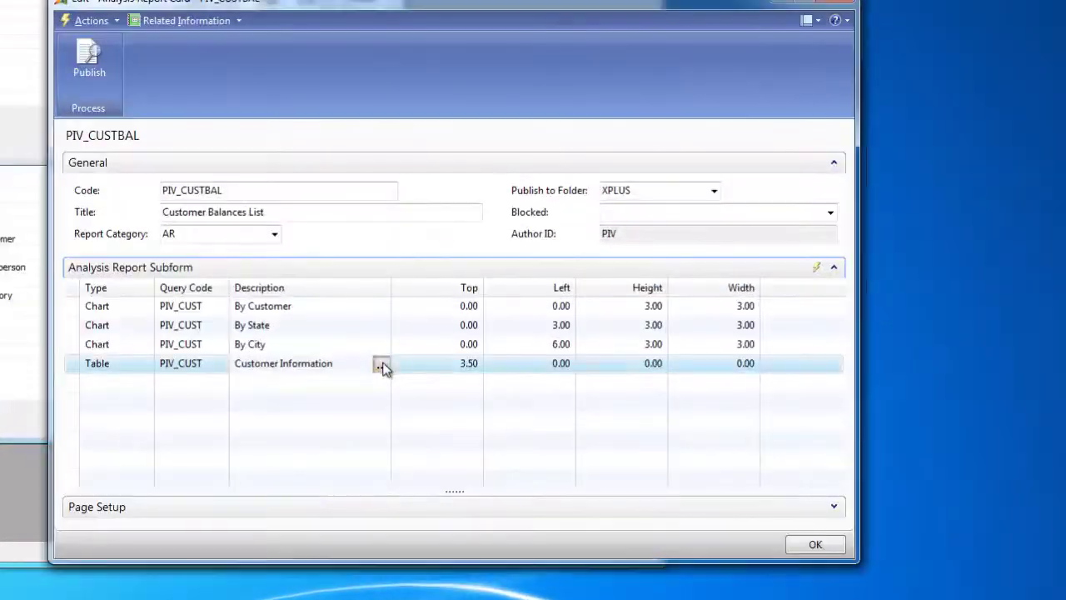
Open the Customer Information table's region card and inspect the No. row's query field list.
{"action": "left_click", "coordinate": [552, 383]}
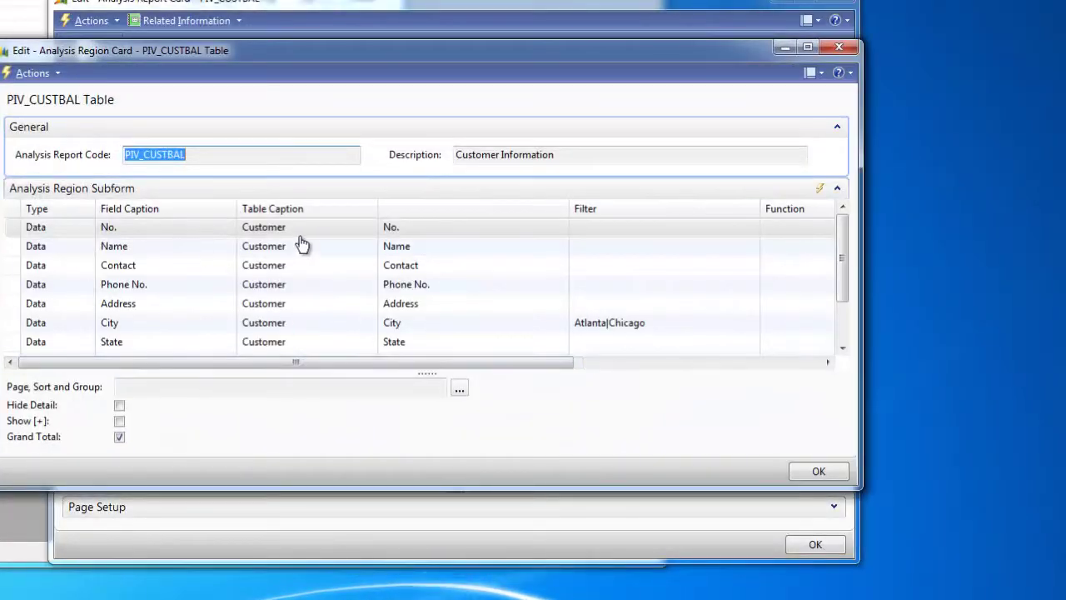
{"action": "left_click", "coordinate": [204, 234]}
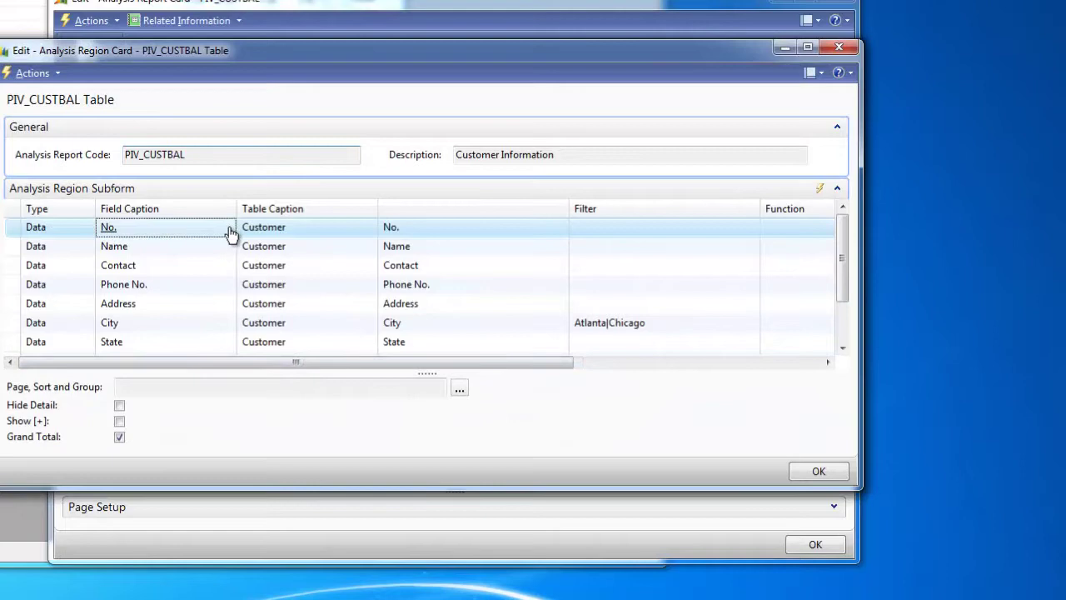
{"action": "left_click", "coordinate": [230, 228]}
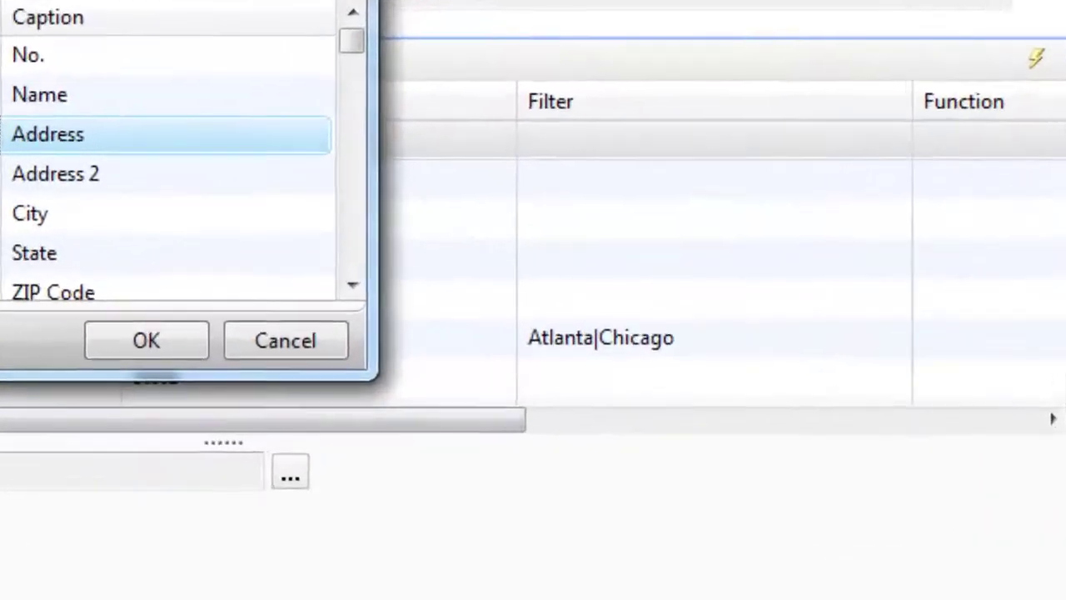
{"action": "key", "text": "Return"}
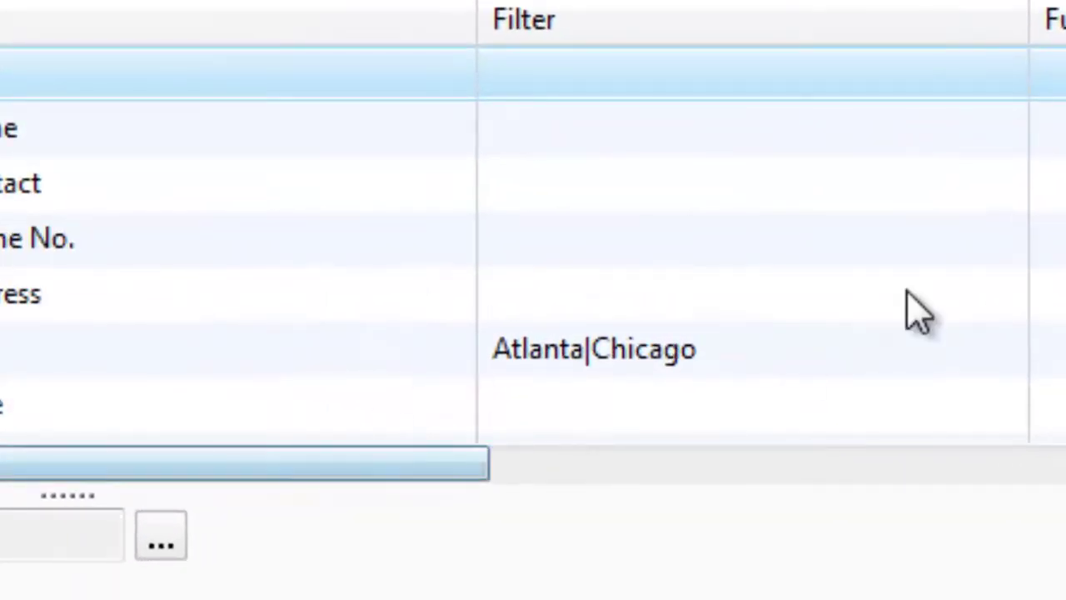
Review the Atlanta|Chicago city filter and the <>0 balance filter, then open Publish.
{"action": "left_click", "coordinate": [716, 348]}
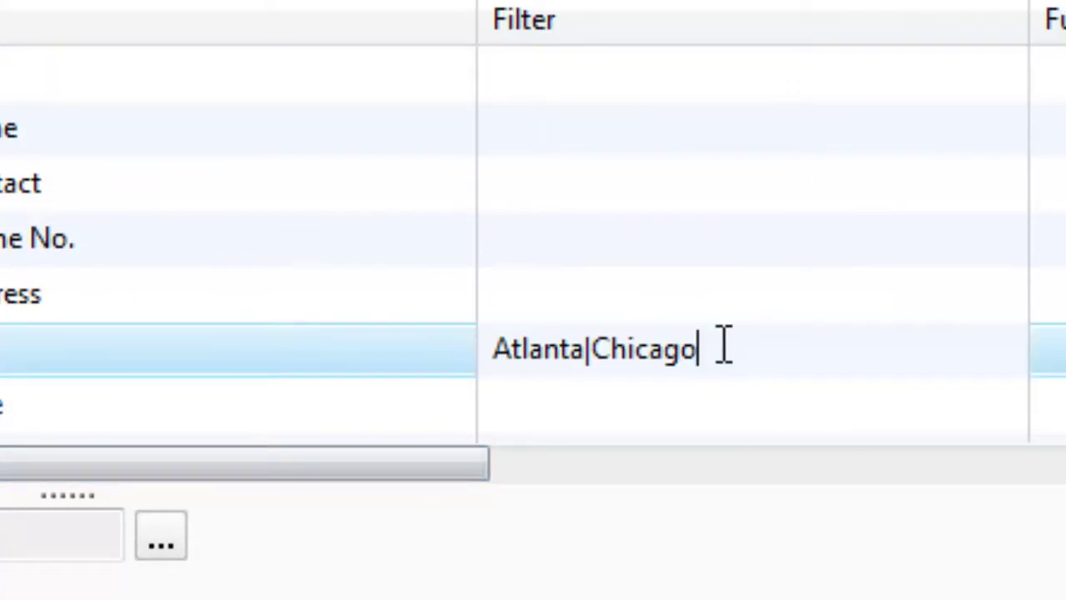
{"action": "left_click_drag", "start_coordinate": [722, 348], "coordinate": [395, 352]}
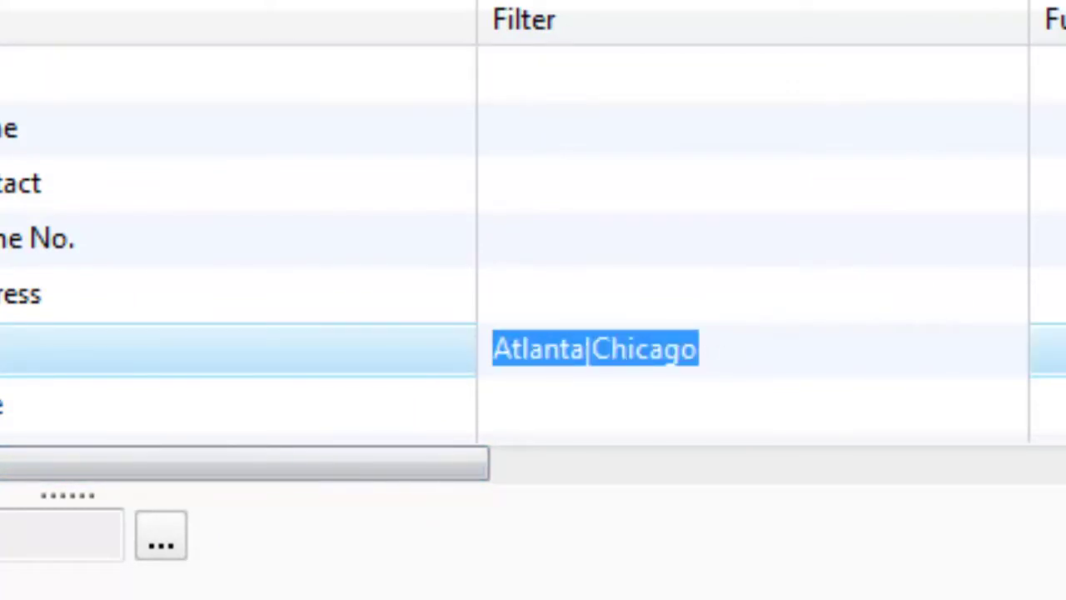
{"action": "scroll", "coordinate": [1048, 342], "scroll_direction": "down", "scroll_amount": 1}
{"action": "left_click", "coordinate": [617, 295]}
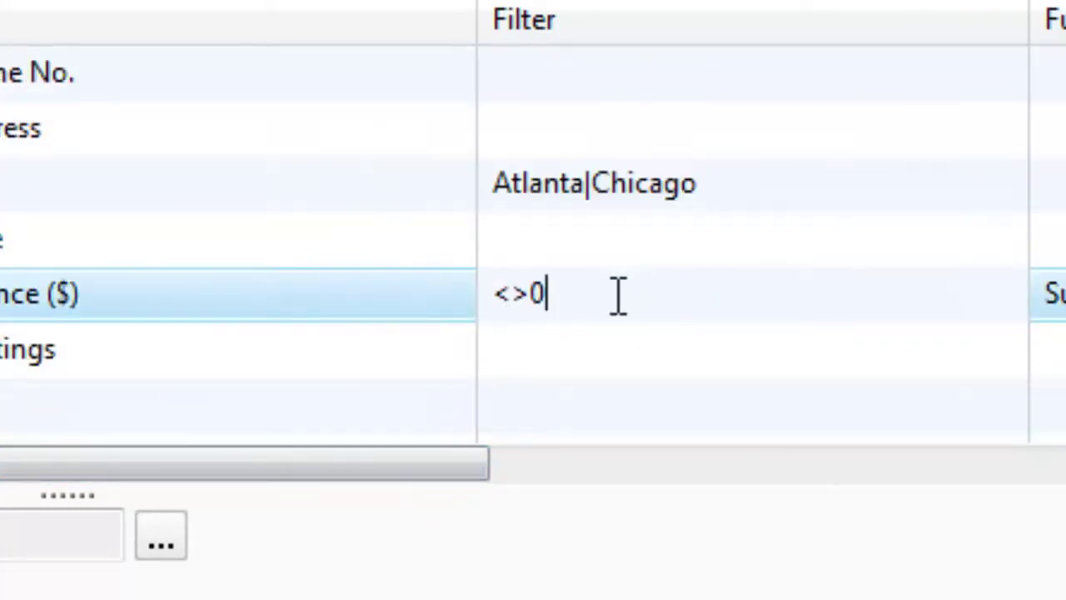
{"action": "left_click_drag", "start_coordinate": [426, 463], "coordinate": [800, 465]}
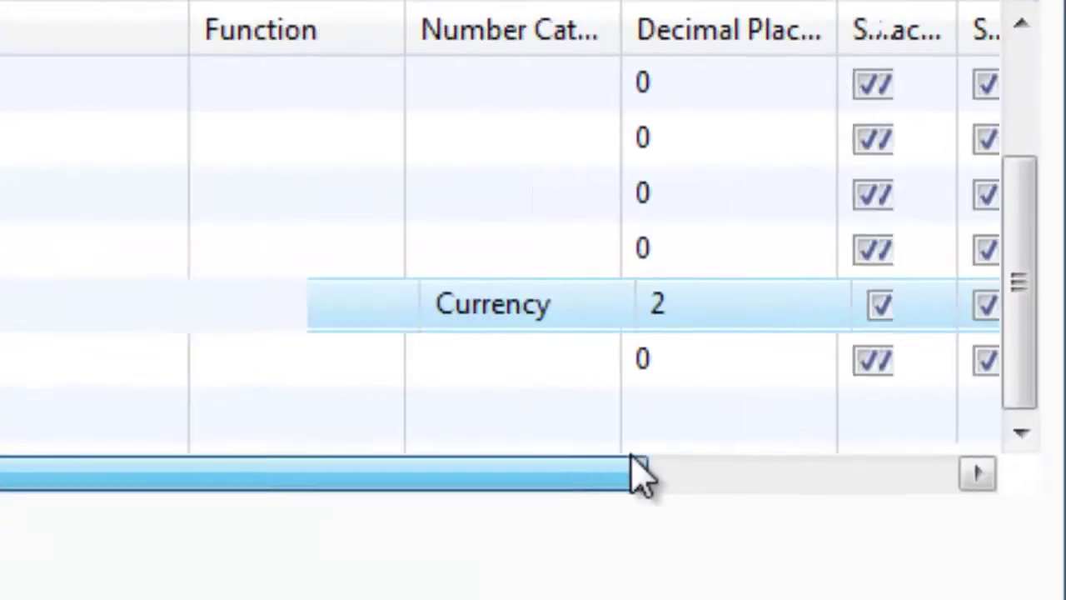
{"action": "left_click_drag", "start_coordinate": [641, 475], "coordinate": [848, 476]}
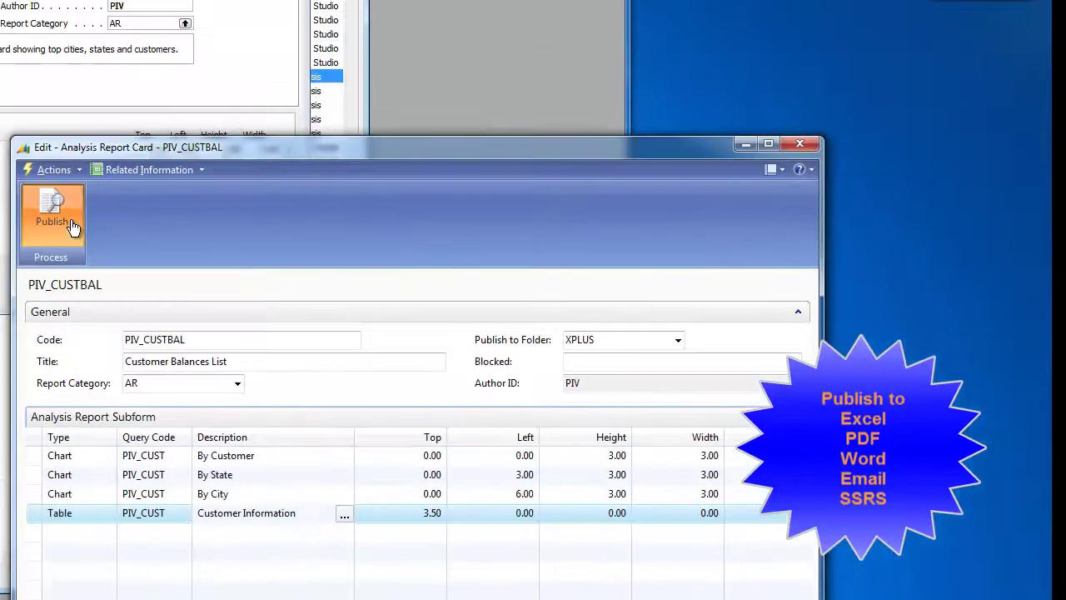
{"action": "left_click", "coordinate": [73, 227]}
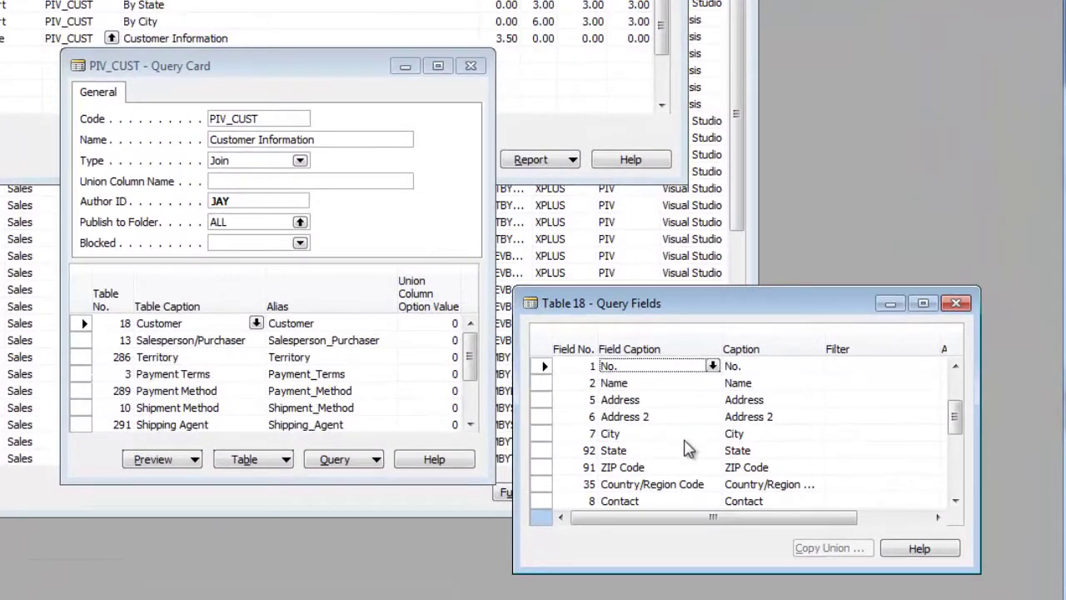
Export the PIV_CUST query results to Excel as custlist.xls, then close the spreadsheet.
{"action": "left_click", "coordinate": [956, 305]}
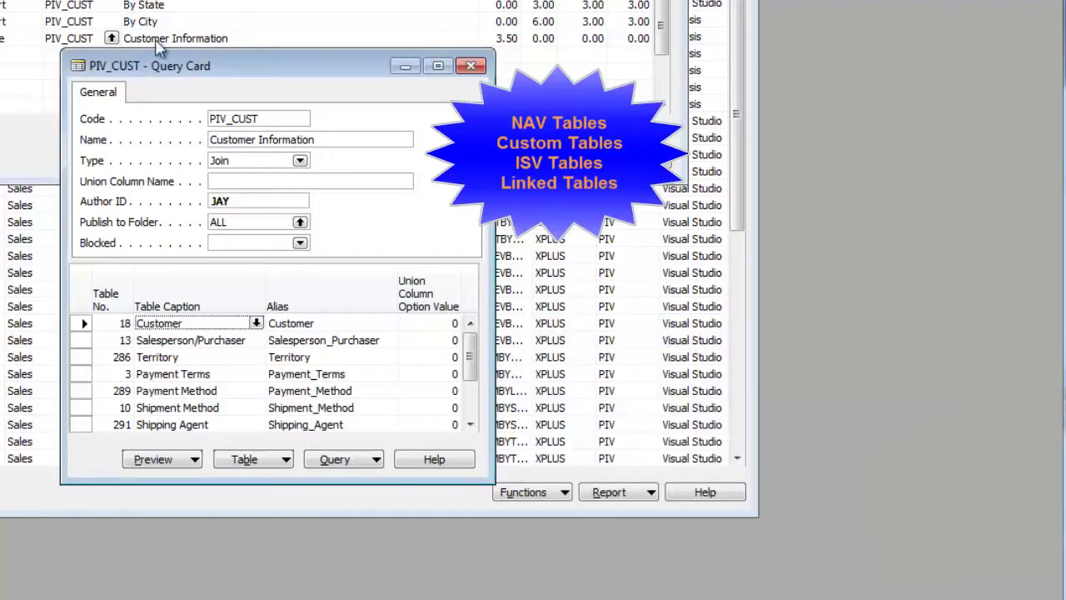
{"action": "left_click", "coordinate": [187, 460]}
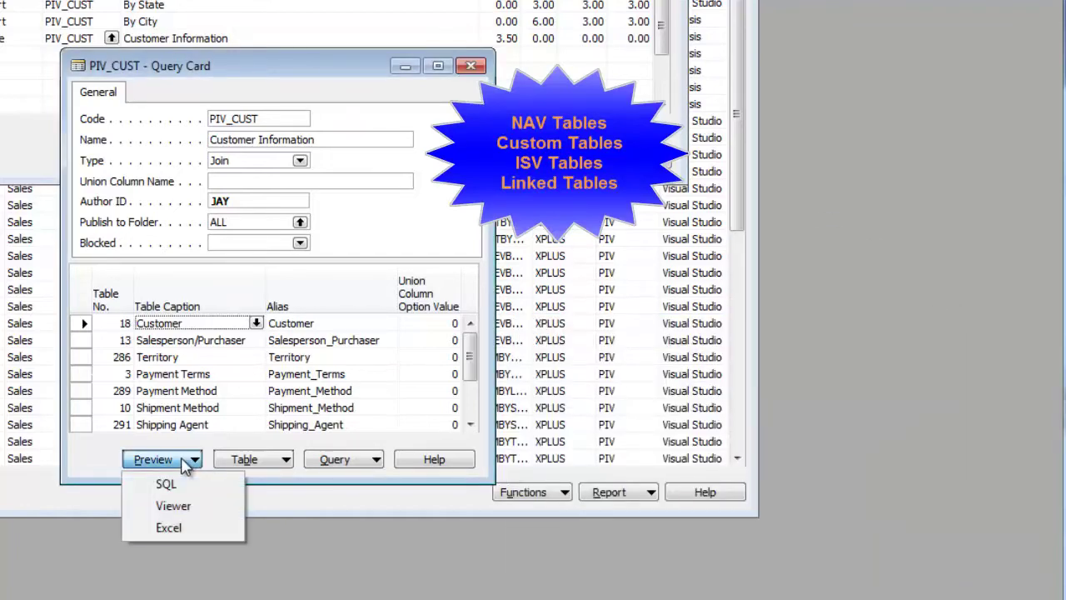
{"action": "left_click", "coordinate": [170, 529]}
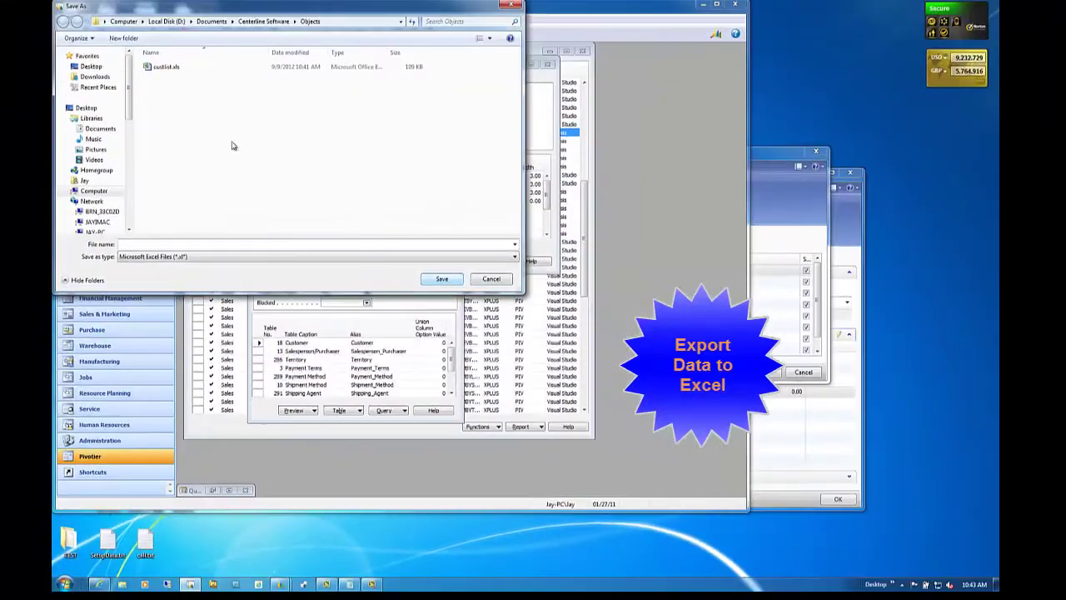
{"action": "left_click", "coordinate": [163, 67]}
{"action": "left_click", "coordinate": [441, 278]}
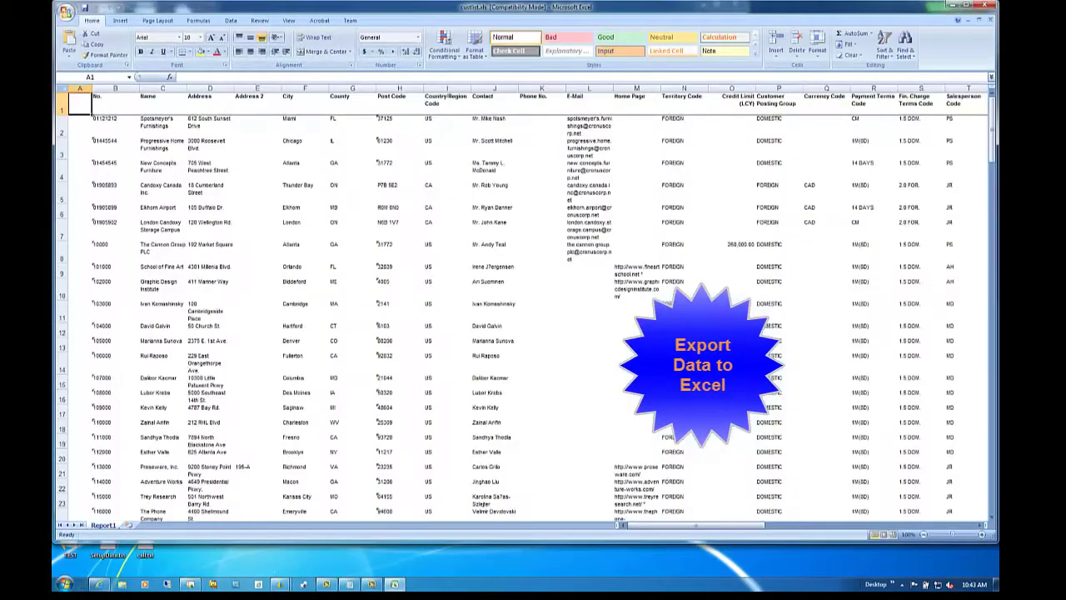
{"action": "left_click", "coordinate": [990, 7]}
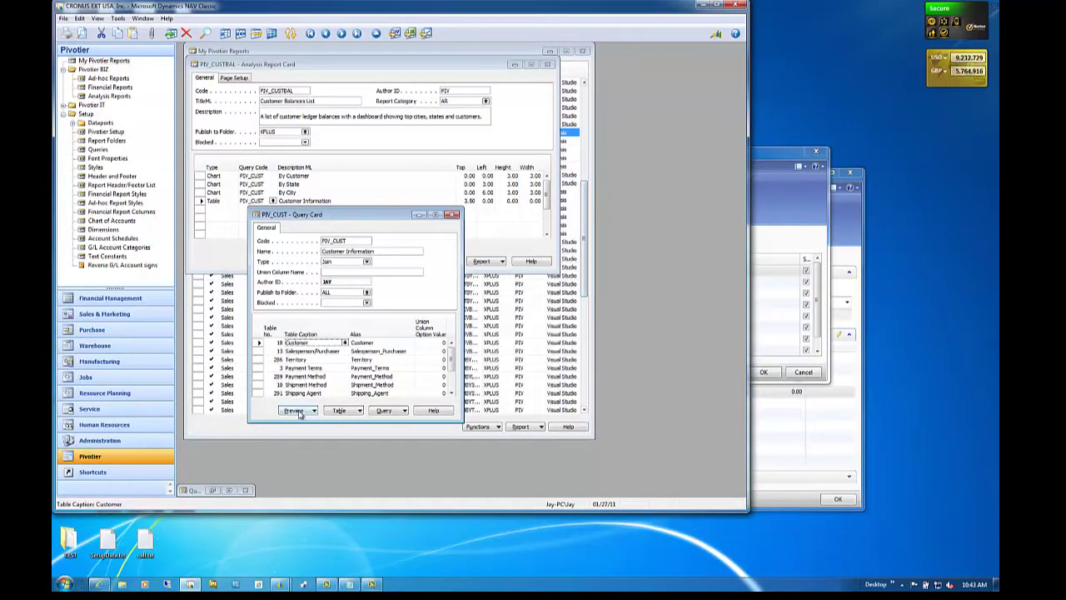
{"action": "left_click", "coordinate": [298, 411]}
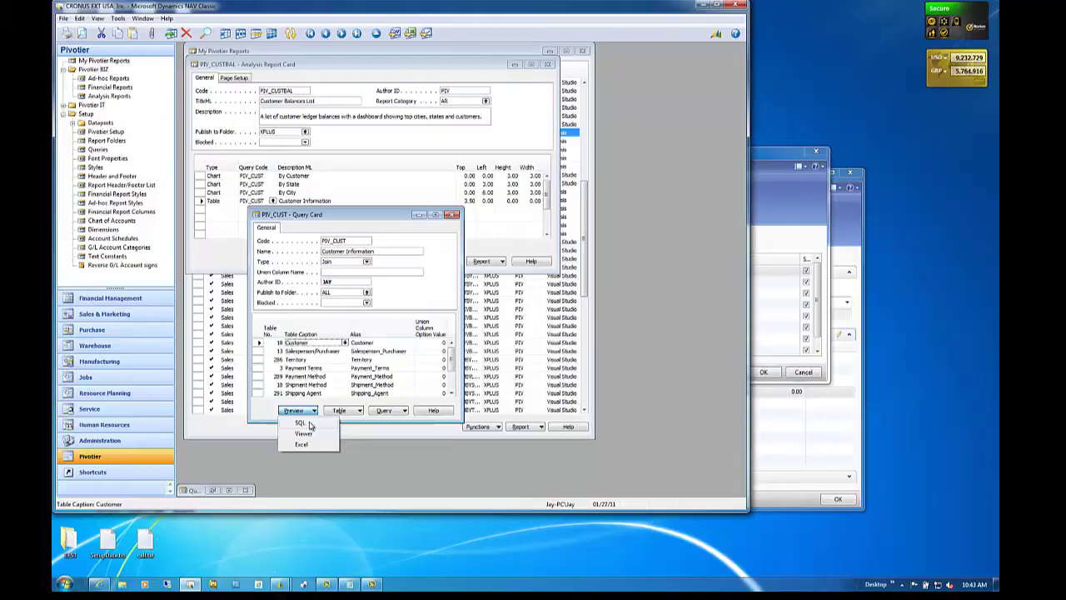
Preview the query's SQL in Notepad's preview.txt, highlighting the SELECT clause and CASE expression.
{"action": "left_click", "coordinate": [353, 584]}
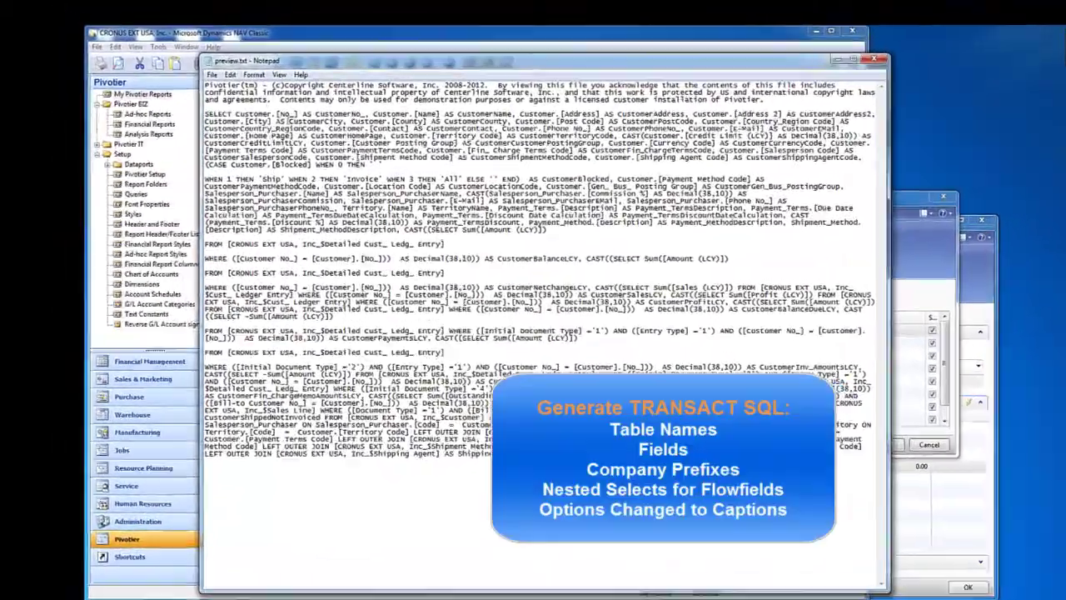
{"action": "left_click_drag", "start_coordinate": [204, 114], "coordinate": [431, 169]}
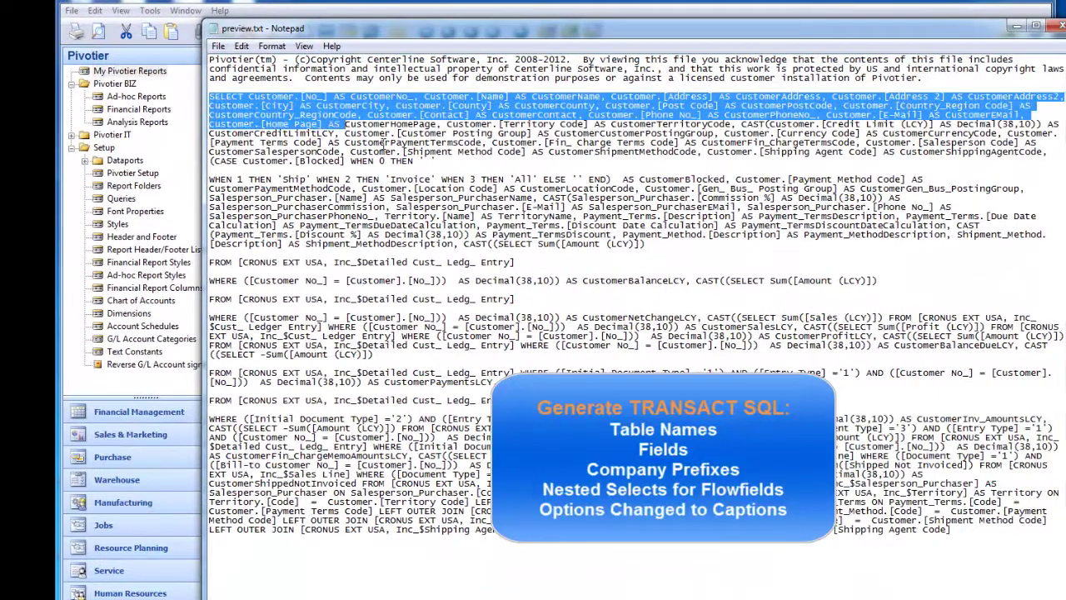
{"action": "left_click", "coordinate": [427, 167]}
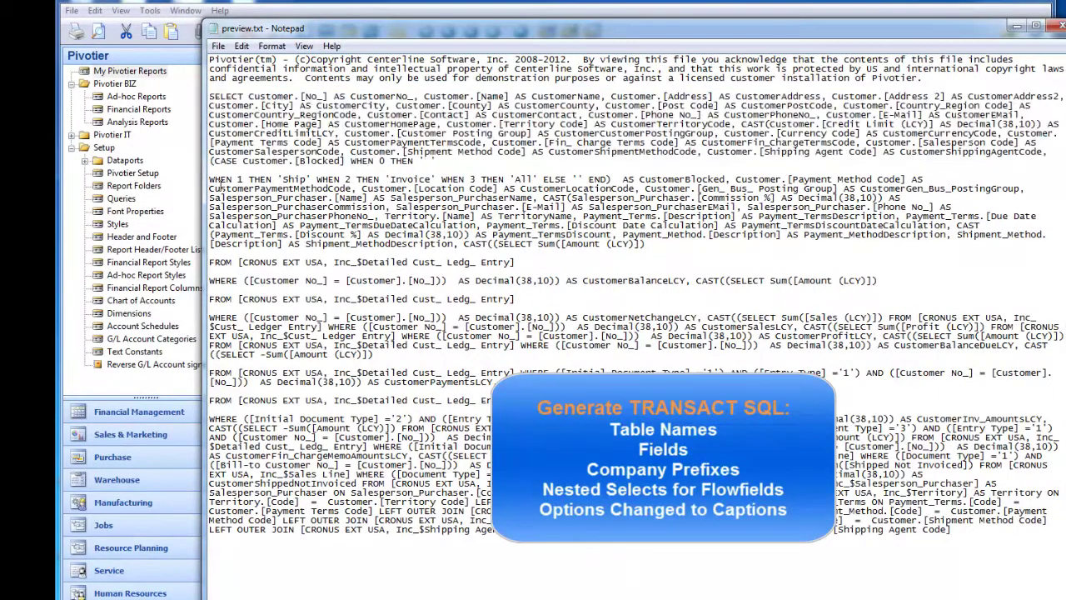
{"action": "left_click_drag", "start_coordinate": [222, 180], "coordinate": [605, 183]}
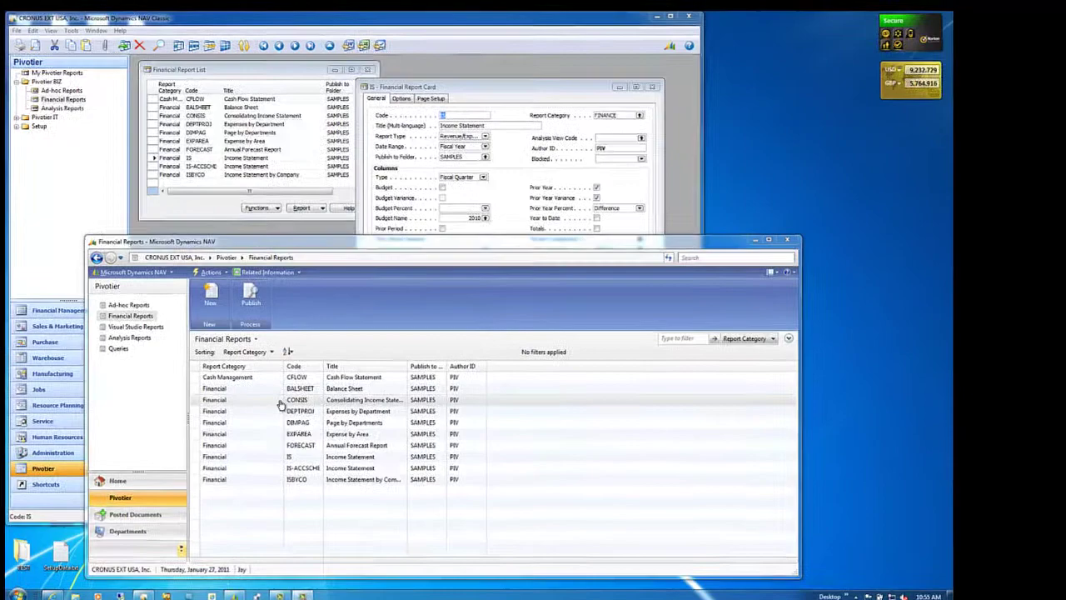
Open the CONSIS Consolidating Income Statement card and check its column types, keeping Company.
{"action": "double_click", "coordinate": [327, 393]}
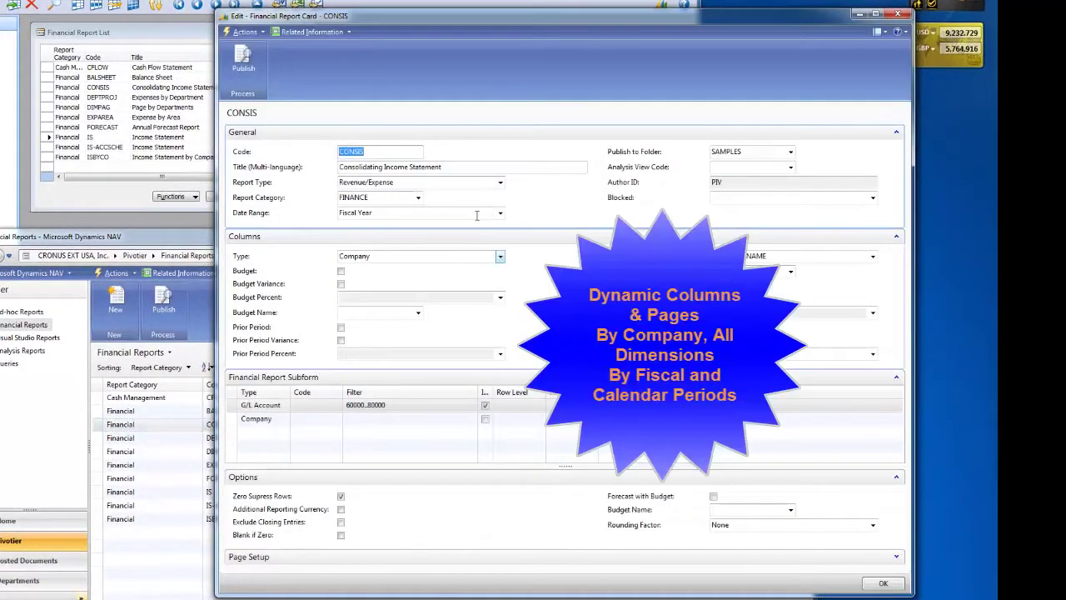
{"action": "left_click", "coordinate": [500, 255]}
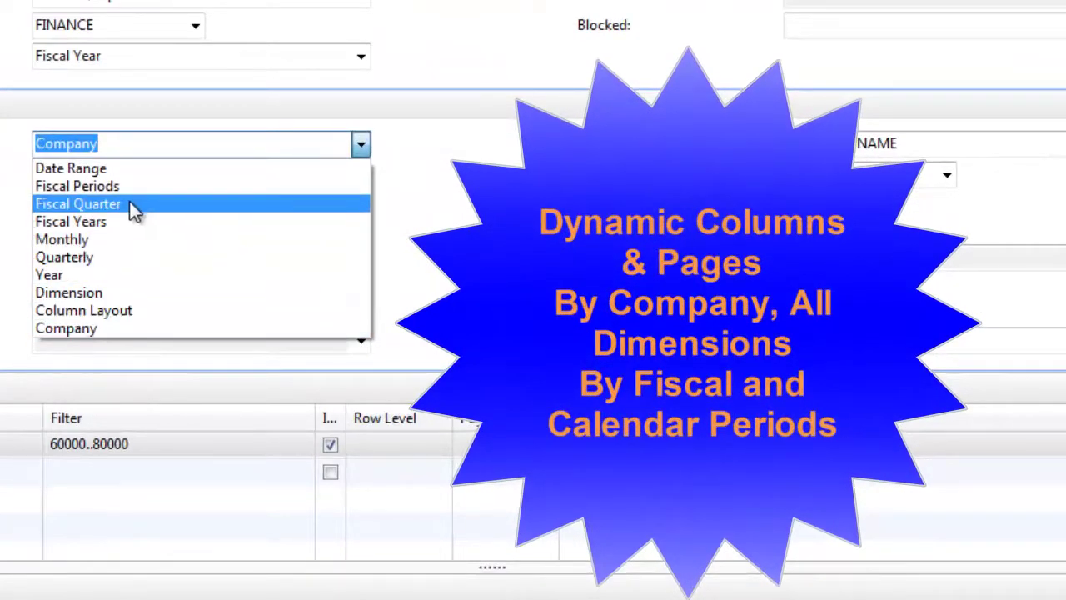
{"action": "key", "text": "Escape"}
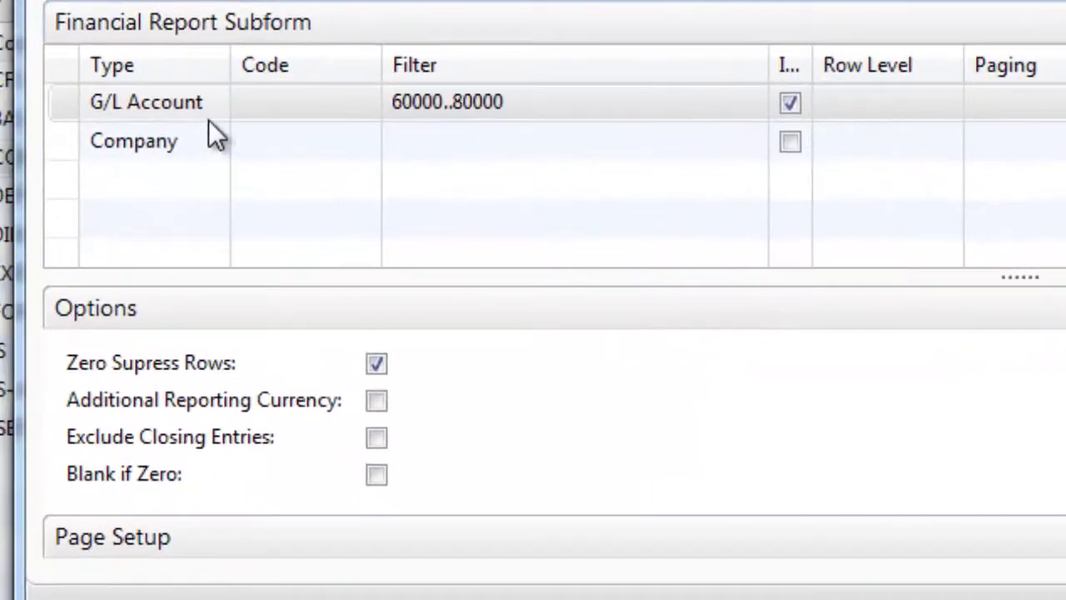
Check the G/L Account row type options and toggle Exclude Closing Entries on then off.
{"action": "left_click", "coordinate": [207, 102]}
{"action": "left_click", "coordinate": [217, 101]}
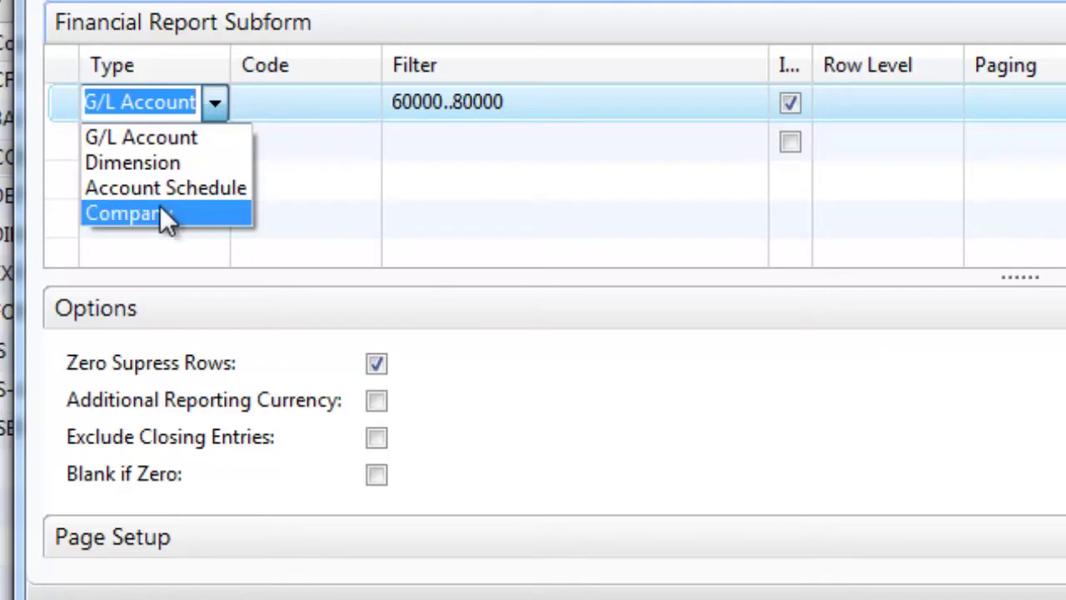
{"action": "left_click", "coordinate": [498, 407]}
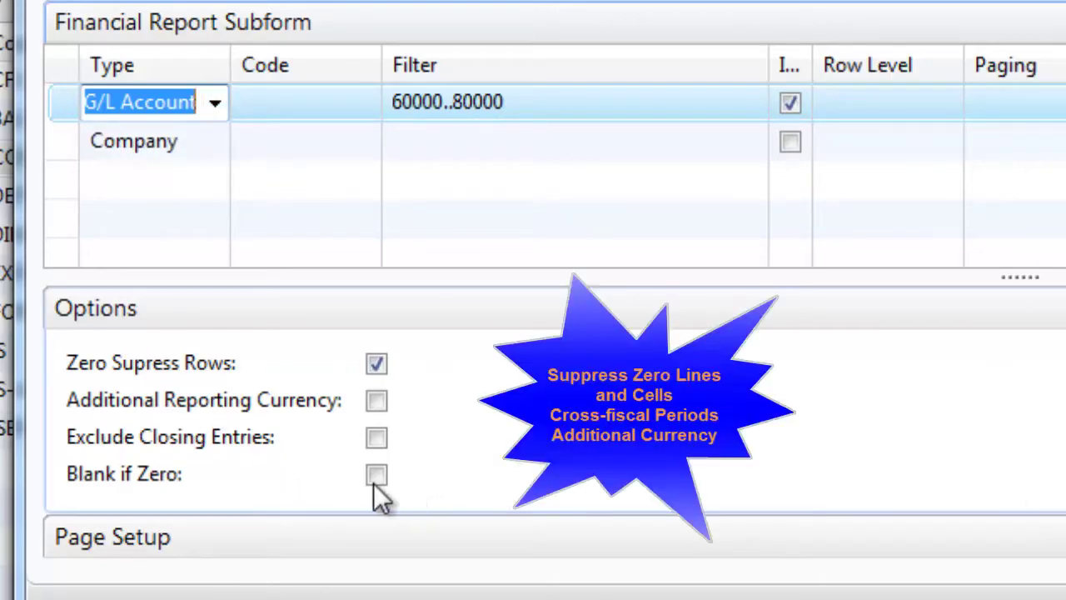
{"action": "left_click", "coordinate": [377, 439]}
{"action": "left_click", "coordinate": [380, 441]}
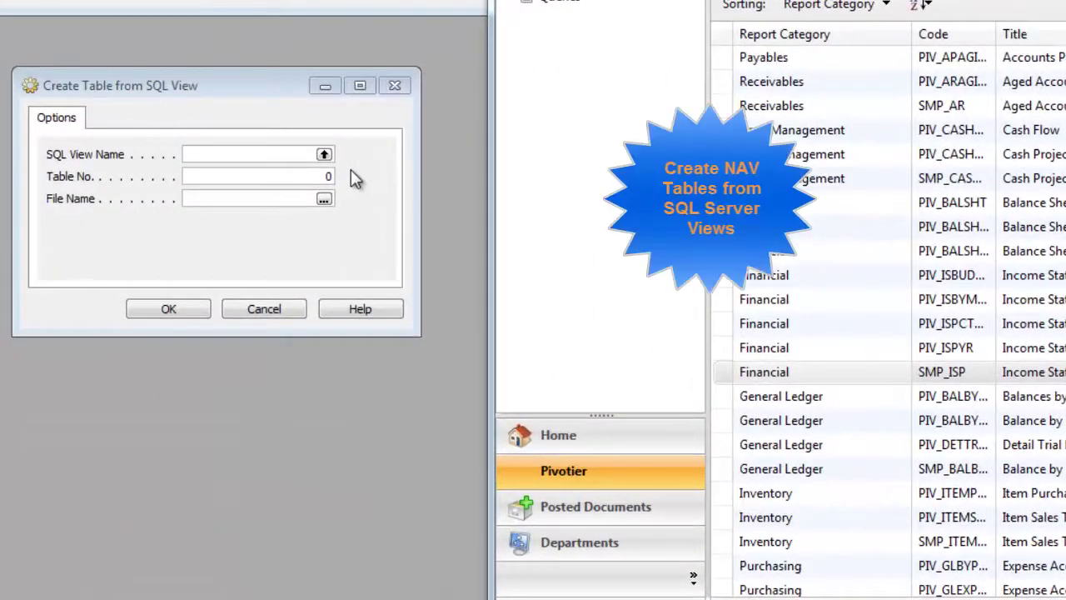
Browse the Pivotier SQL view list, then open the SMP_ISP Income Statement by Month report.
{"action": "left_click", "coordinate": [324, 154]}
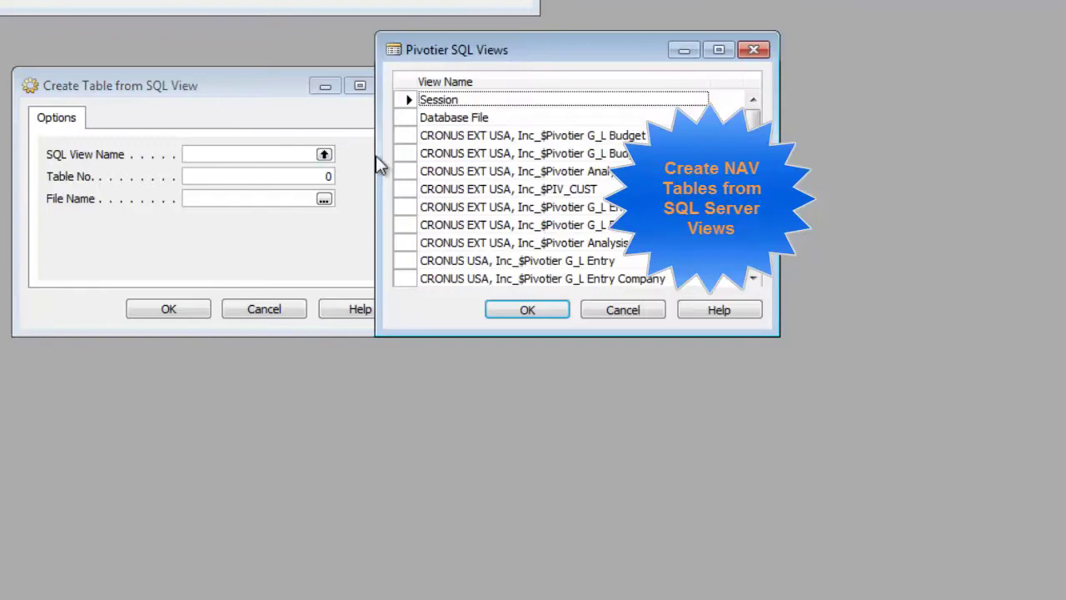
{"action": "left_click", "coordinate": [762, 49]}
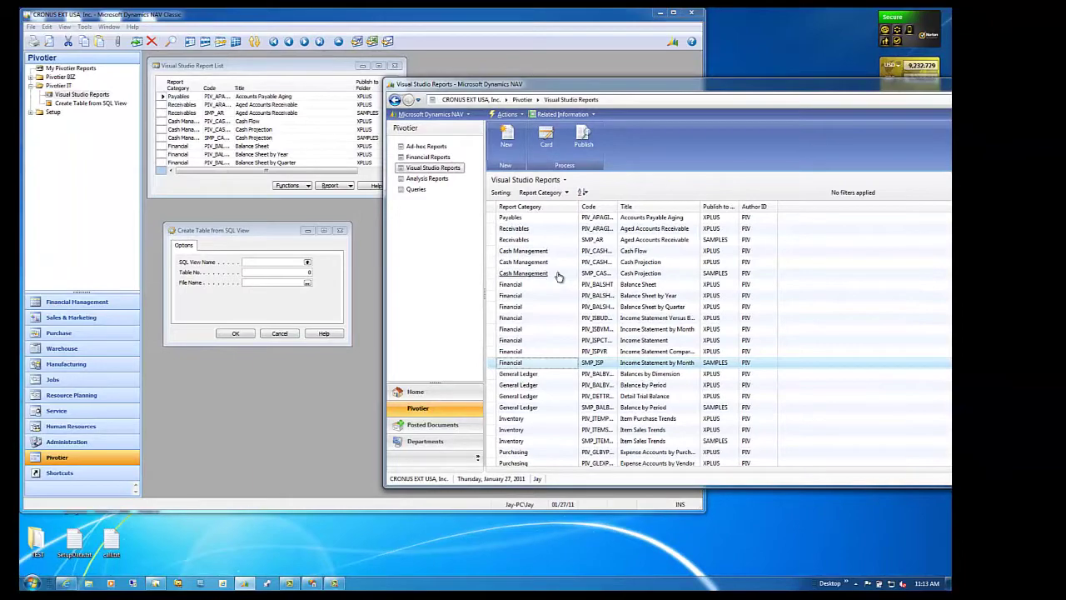
{"action": "left_click", "coordinate": [545, 144]}
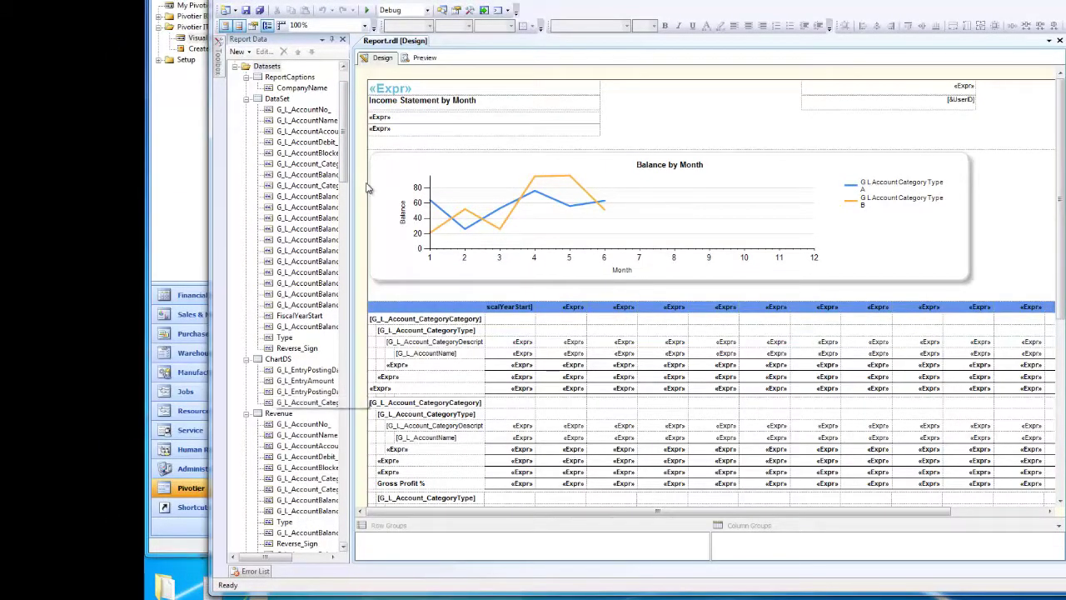
Scroll the Report Data pane and preview Income Statement by Month with fiscal 2010 data.
{"action": "left_click_drag", "start_coordinate": [342, 167], "coordinate": [340, 125]}
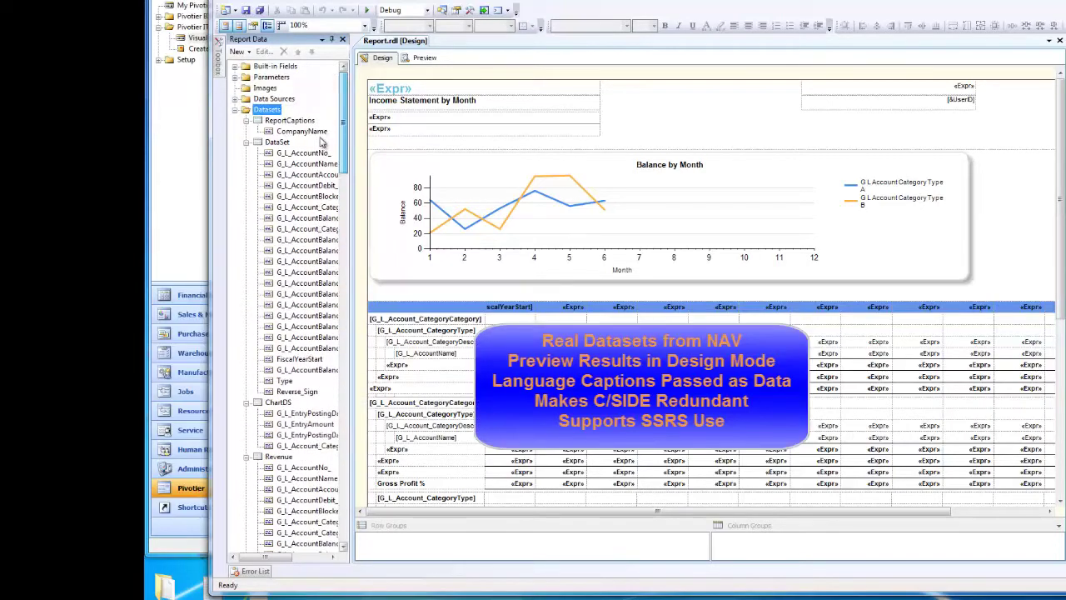
{"action": "left_click", "coordinate": [421, 57]}
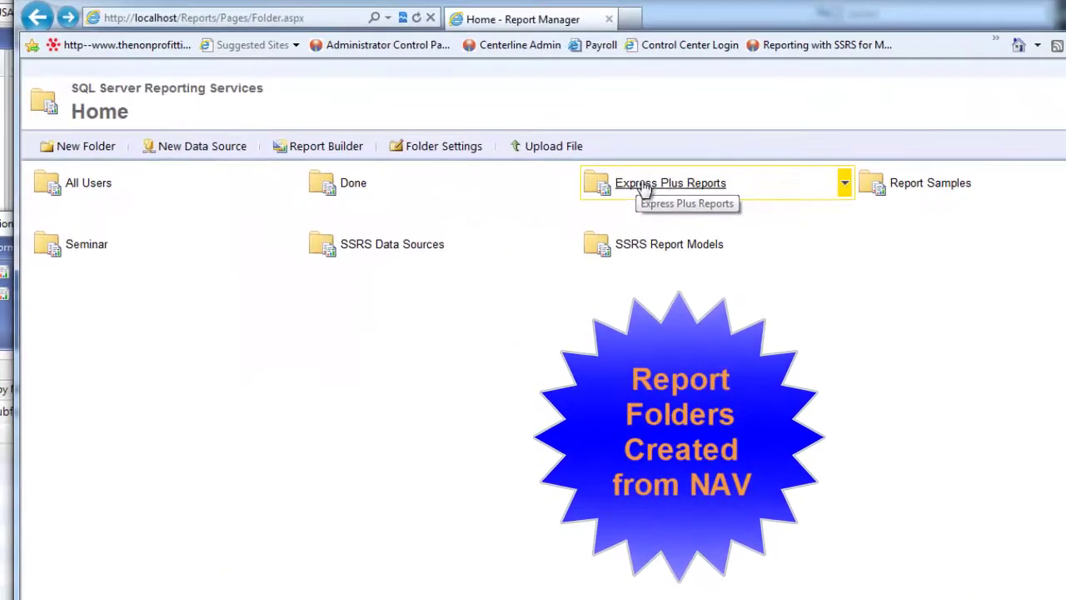
Run Income Statement by Month from Express Plus Reports, then choose Subscribe from its menu.
{"action": "left_click", "coordinate": [644, 189]}
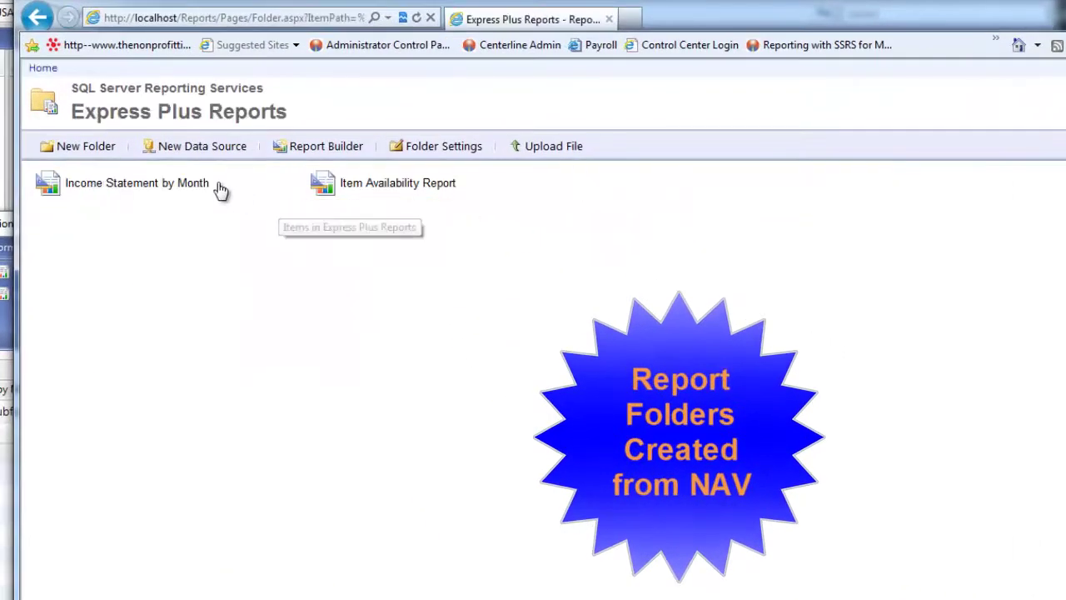
{"action": "left_click", "coordinate": [182, 190]}
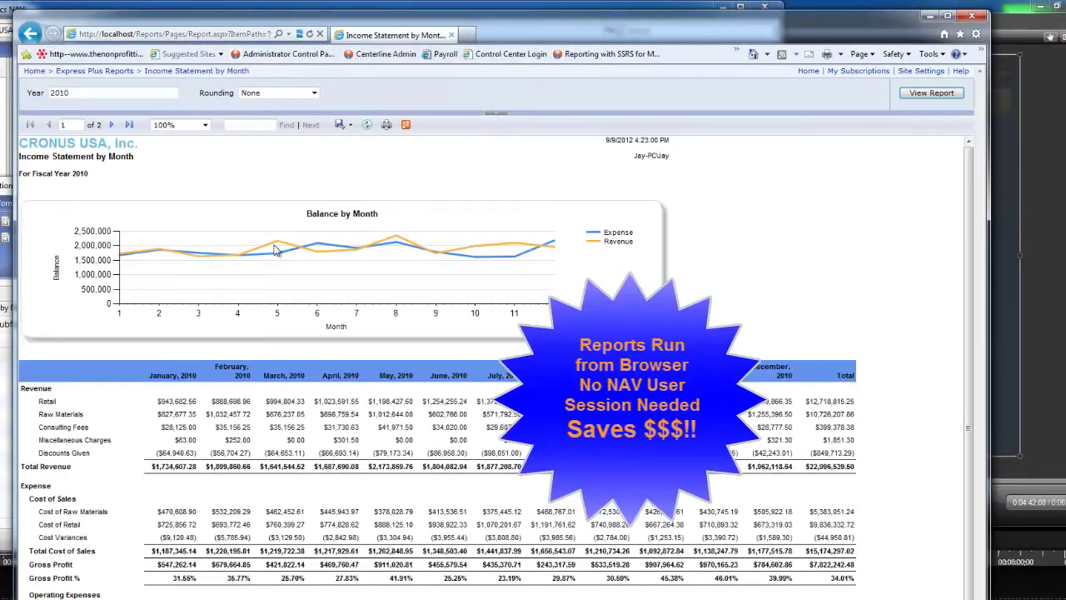
{"action": "left_click", "coordinate": [33, 71]}
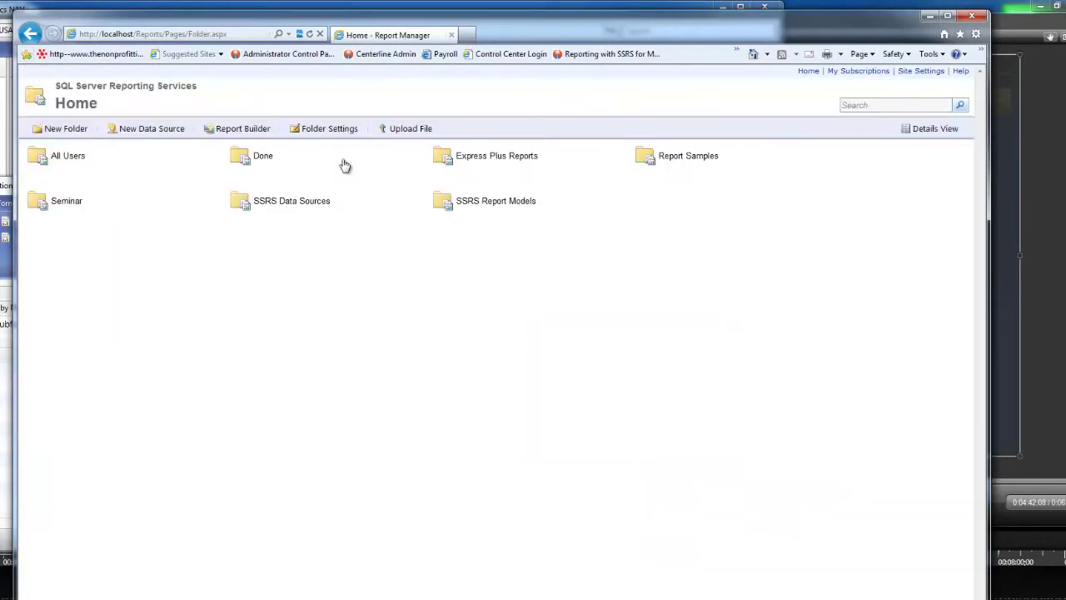
{"action": "left_click", "coordinate": [495, 158]}
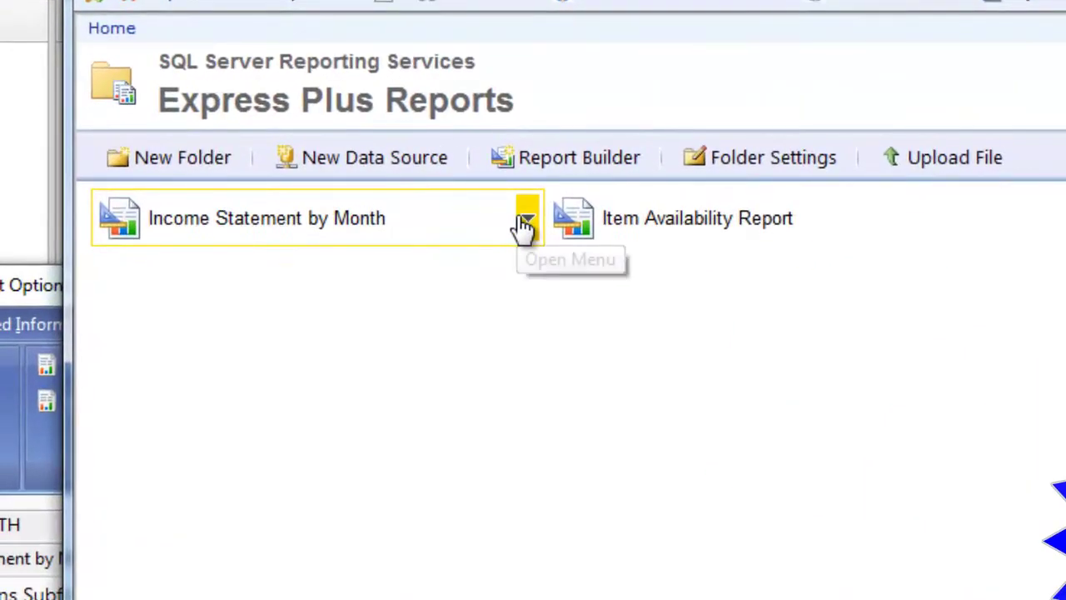
{"action": "left_click", "coordinate": [525, 223]}
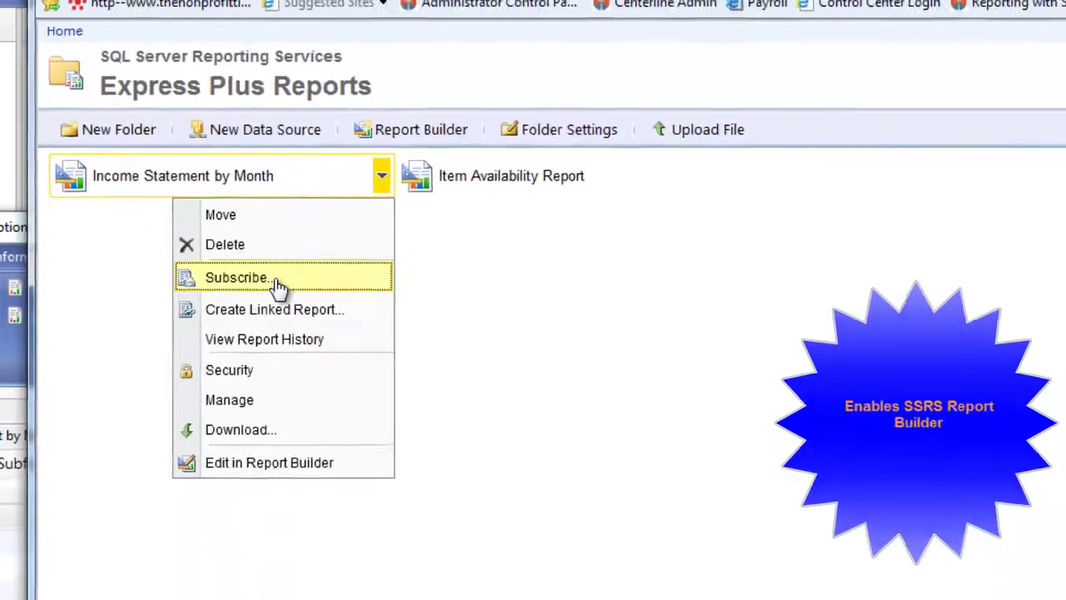
{"action": "left_click", "coordinate": [400, 351]}
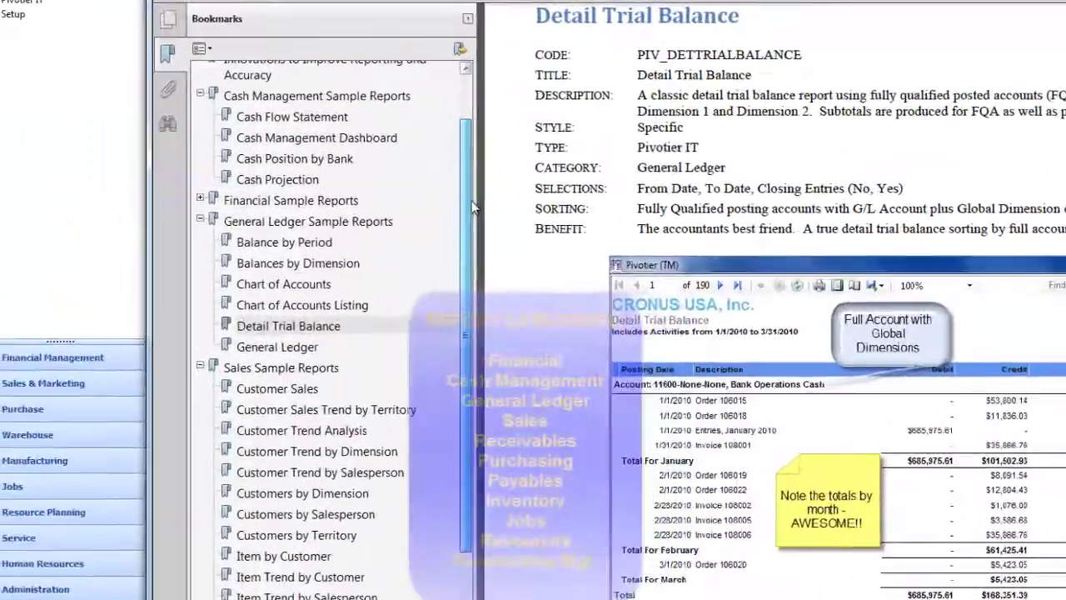
Jump via bookmarks through Customer Trend and Customers by Salesperson to Aged Accounts Receivable.
{"action": "scroll", "coordinate": [112, 350], "scroll_direction": "down", "scroll_amount": 6}
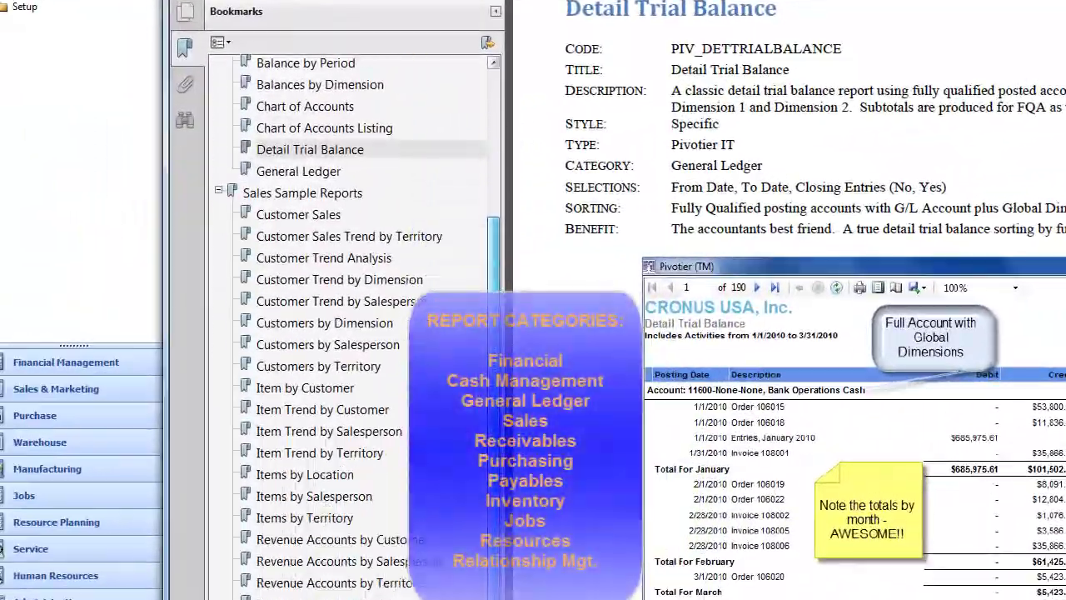
{"action": "scroll", "coordinate": [322, 325], "scroll_direction": "down", "scroll_amount": 2}
{"action": "scroll", "coordinate": [350, 324], "scroll_direction": "up", "scroll_amount": 6}
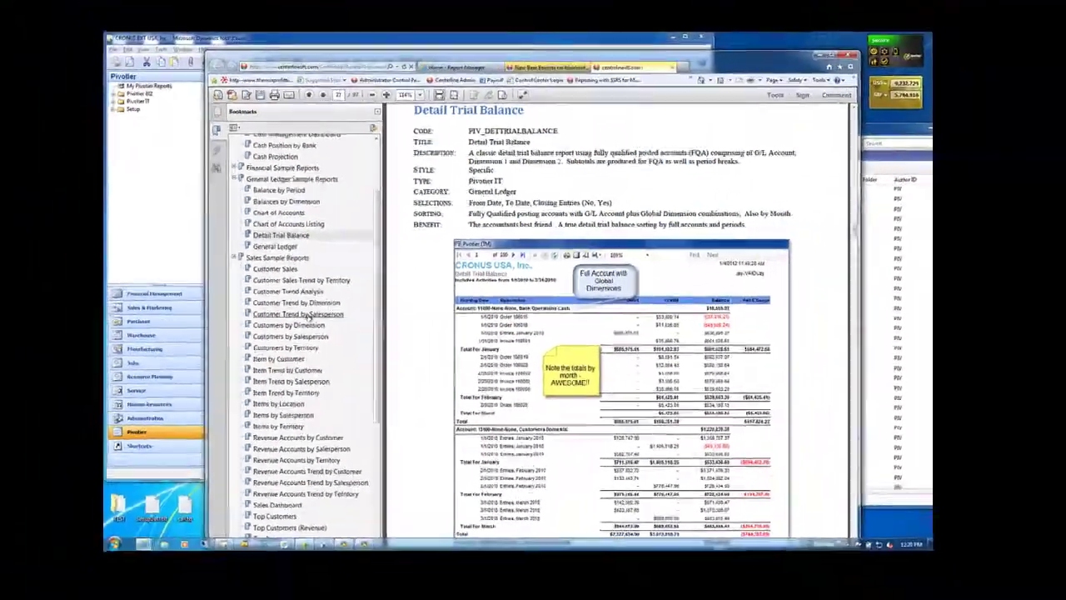
{"action": "left_click", "coordinate": [300, 314]}
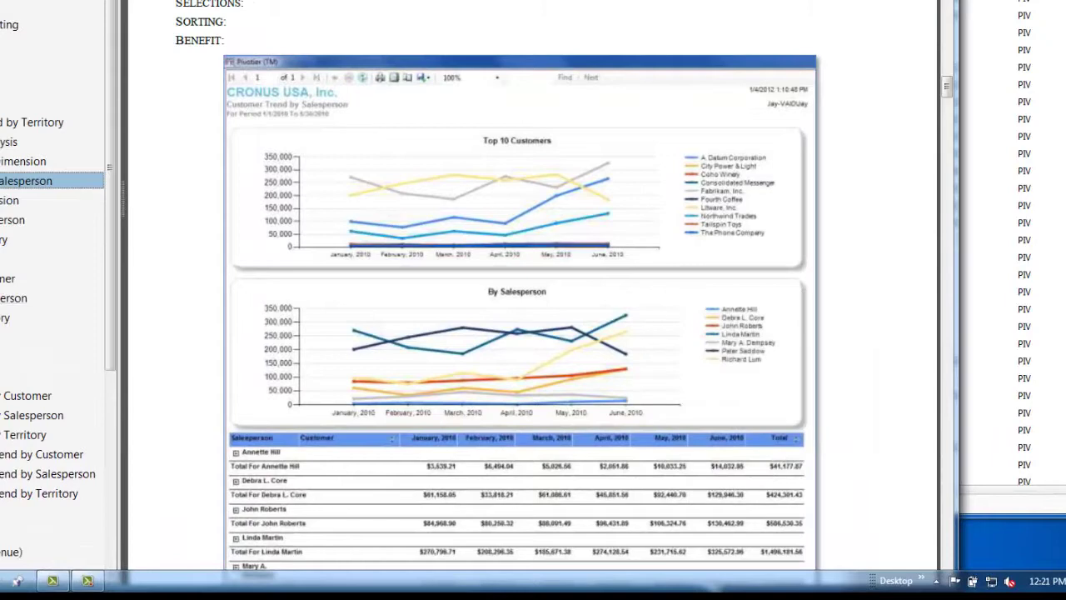
{"action": "left_click", "coordinate": [13, 220]}
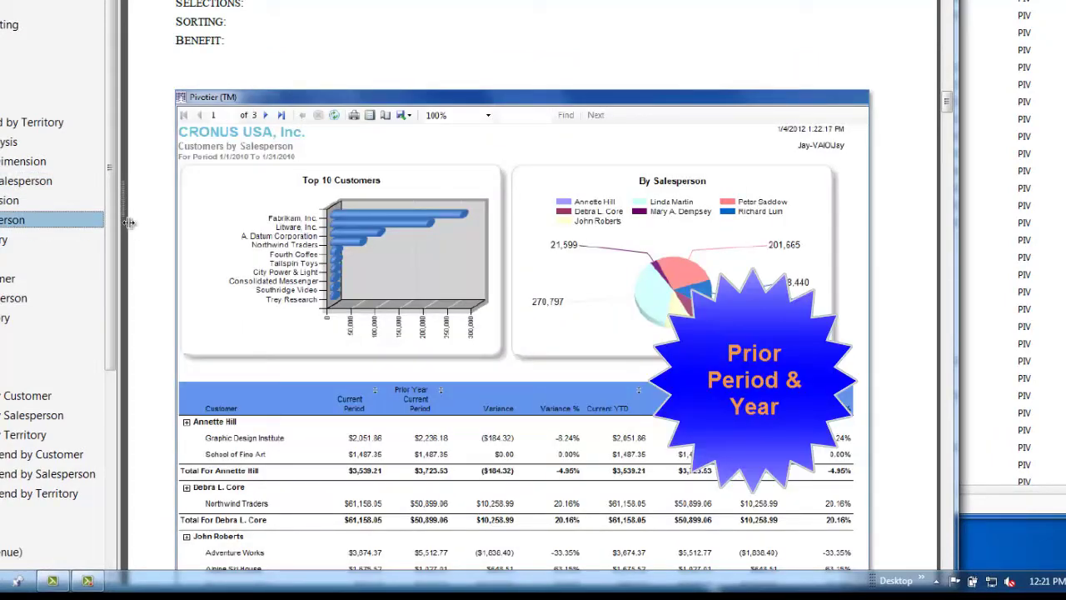
{"action": "left_click_drag", "start_coordinate": [113, 230], "coordinate": [116, 421]}
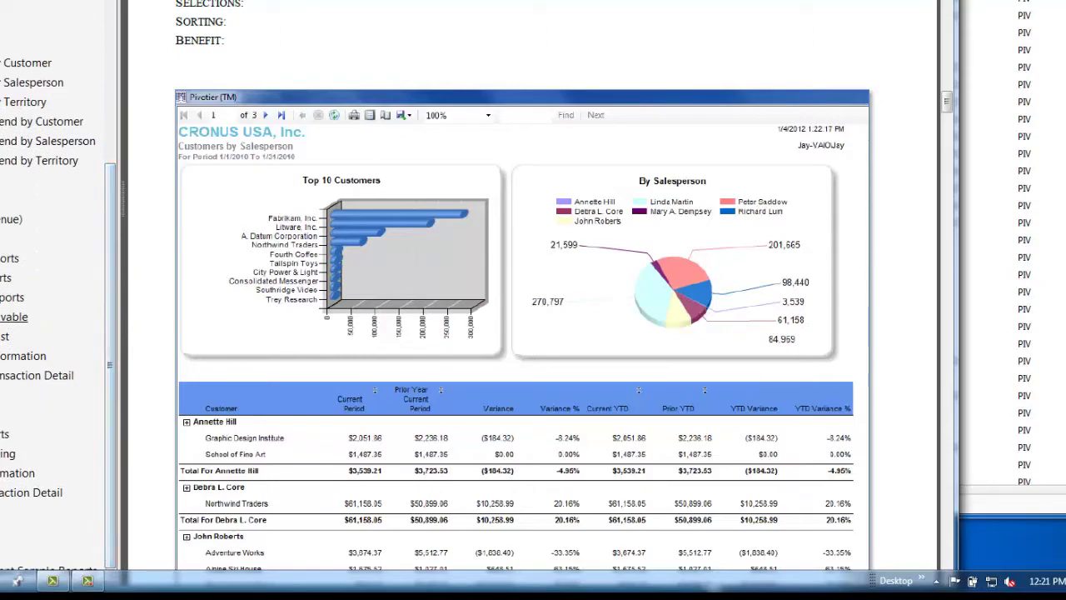
{"action": "left_click", "coordinate": [50, 317]}
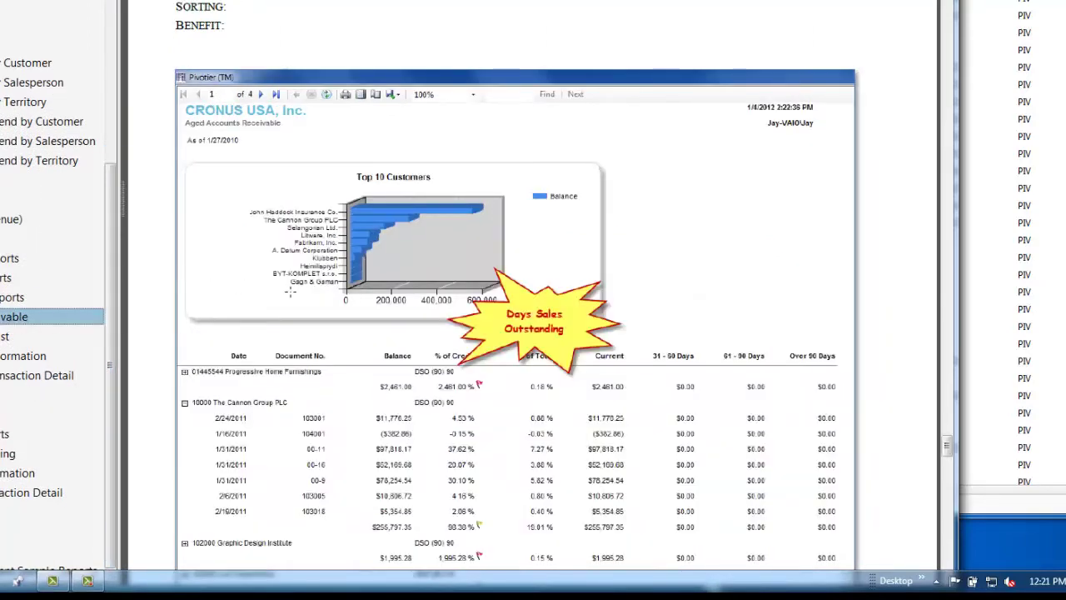